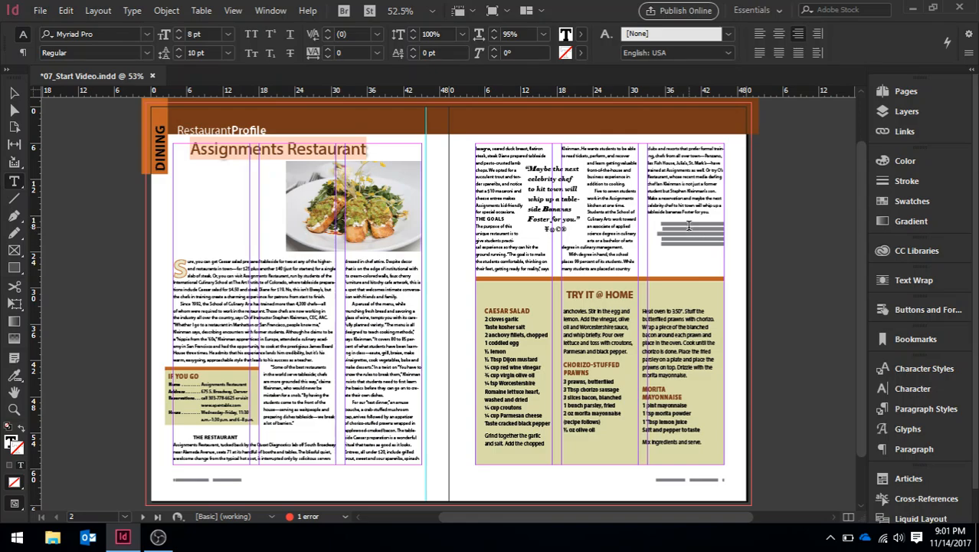
Step: Zoom in to 200% on the author bio paragraph at the end of the article's last column
{"action": "key", "text": "ctrl+equal"}
{"action": "key", "text": "ctrl+equal"}
{"action": "key", "text": "ctrl+equal"}
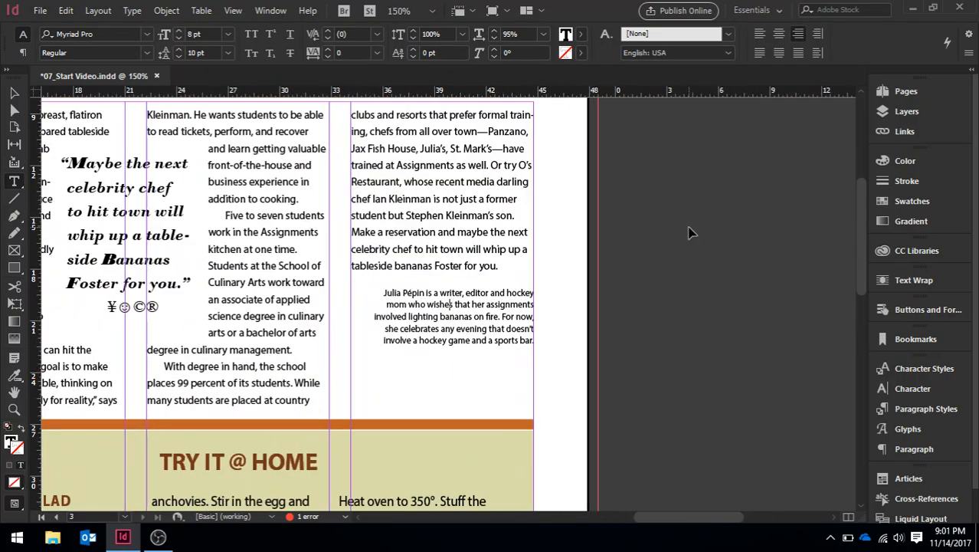
{"action": "key", "text": "ctrl+equal"}
{"action": "key", "text": "ctrl+equal"}
{"action": "key", "text": "ctrl+minus"}
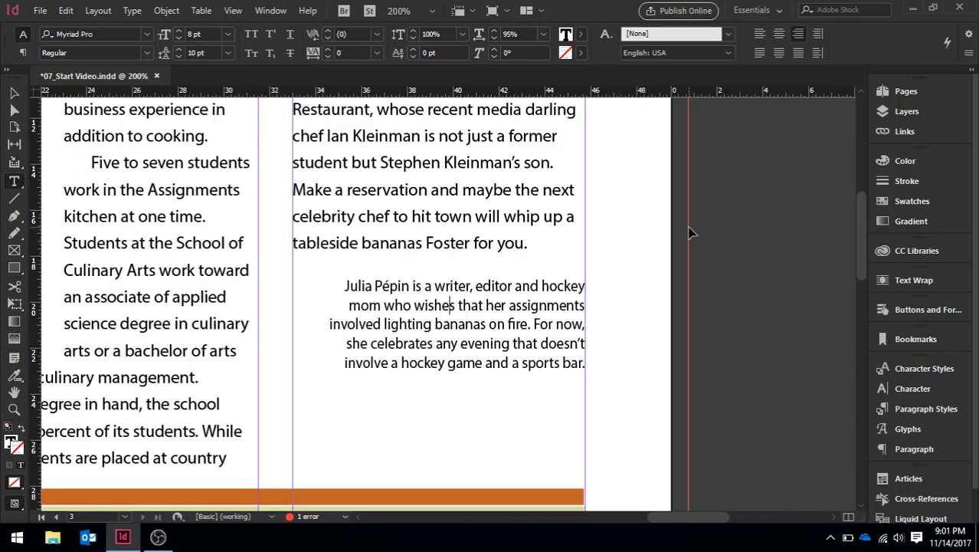
{"action": "left_click_drag", "start_coordinate": [668, 517], "coordinate": [693, 525]}
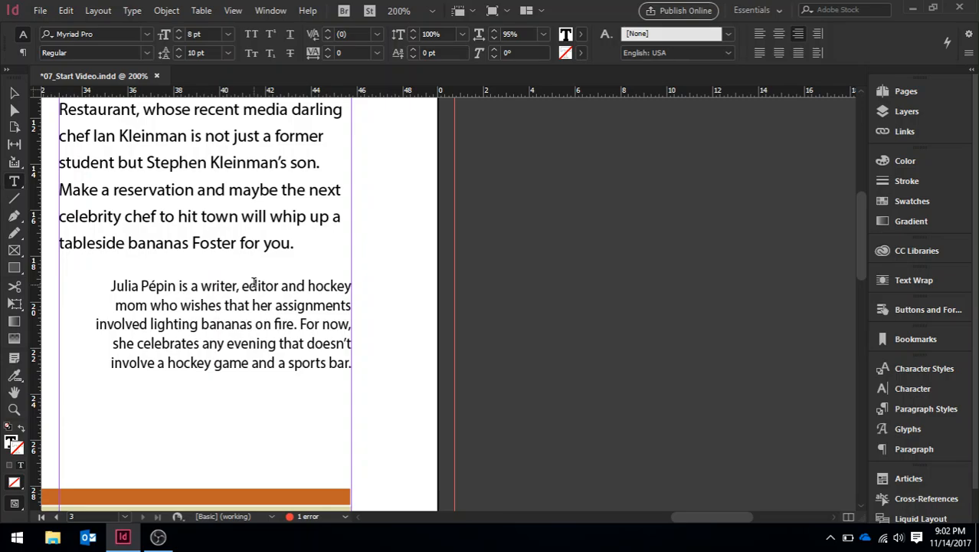
{"action": "left_click", "coordinate": [905, 449]}
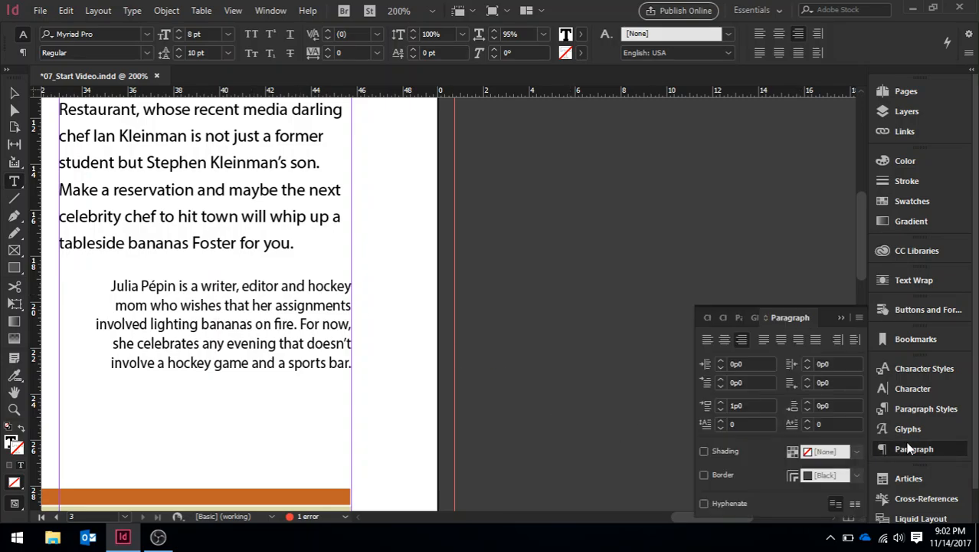
{"action": "left_click", "coordinate": [859, 318]}
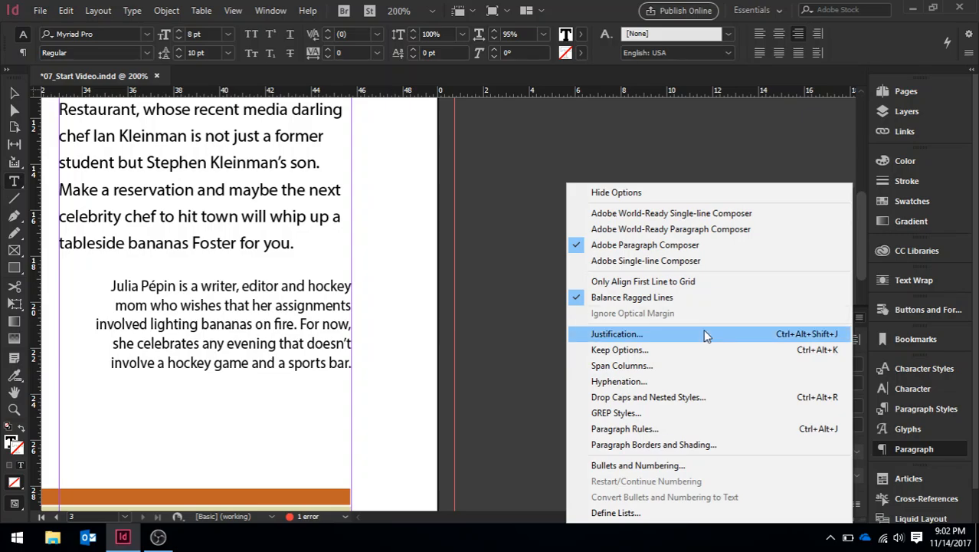
{"action": "left_click", "coordinate": [638, 430]}
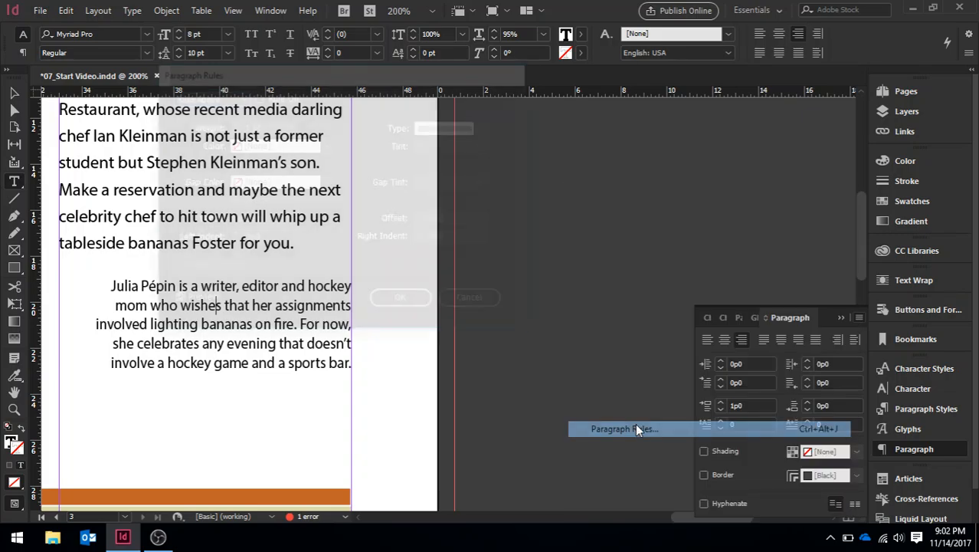
{"action": "left_click_drag", "start_coordinate": [364, 86], "coordinate": [630, 125]}
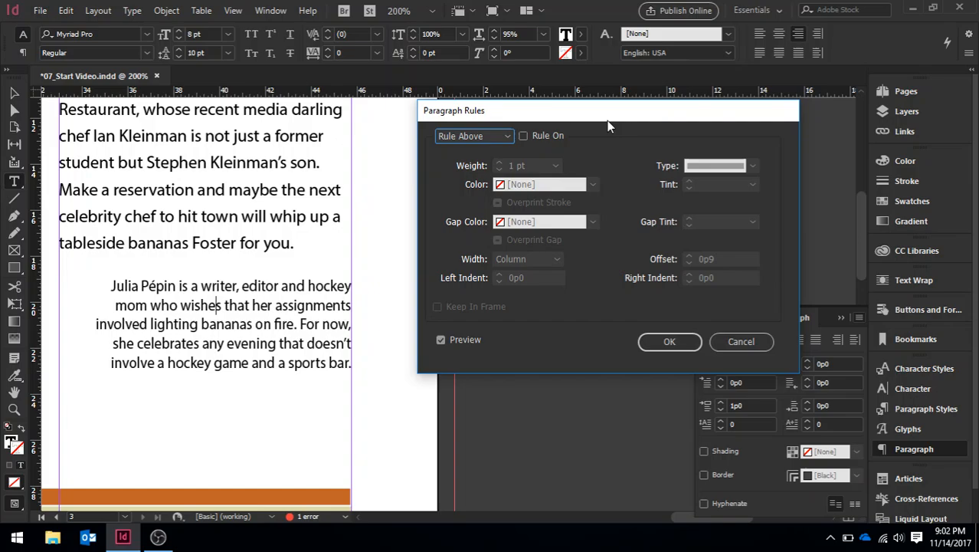
{"action": "left_click", "coordinate": [506, 136]}
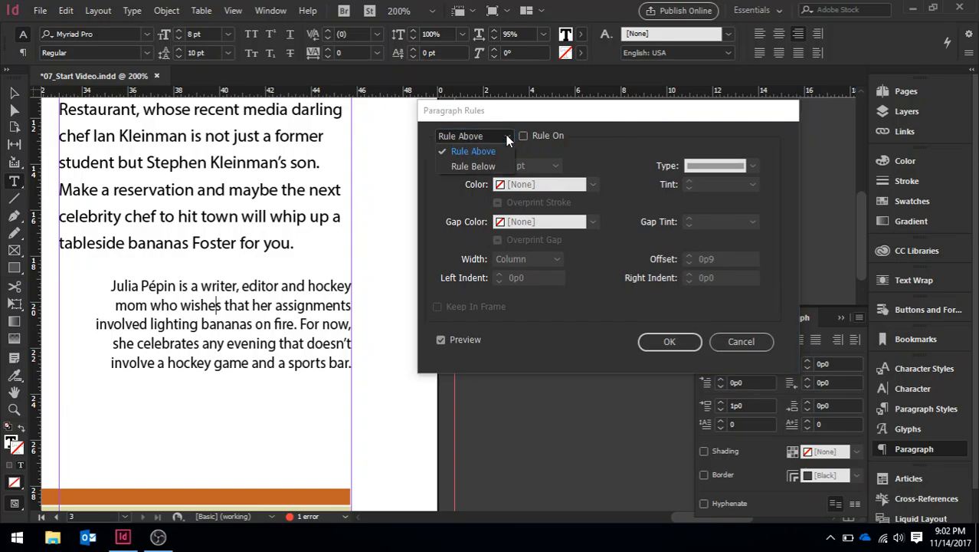
{"action": "left_click", "coordinate": [472, 151]}
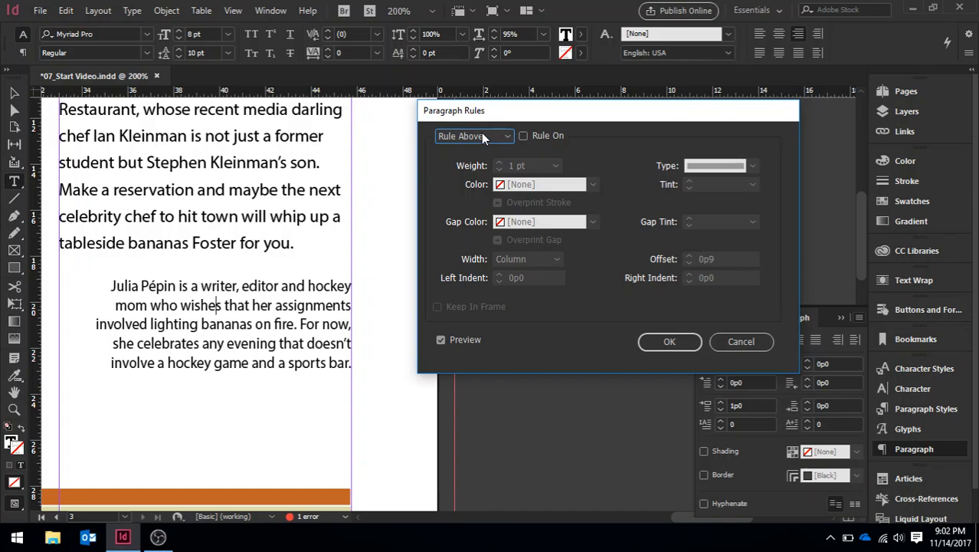
{"action": "left_click", "coordinate": [481, 133]}
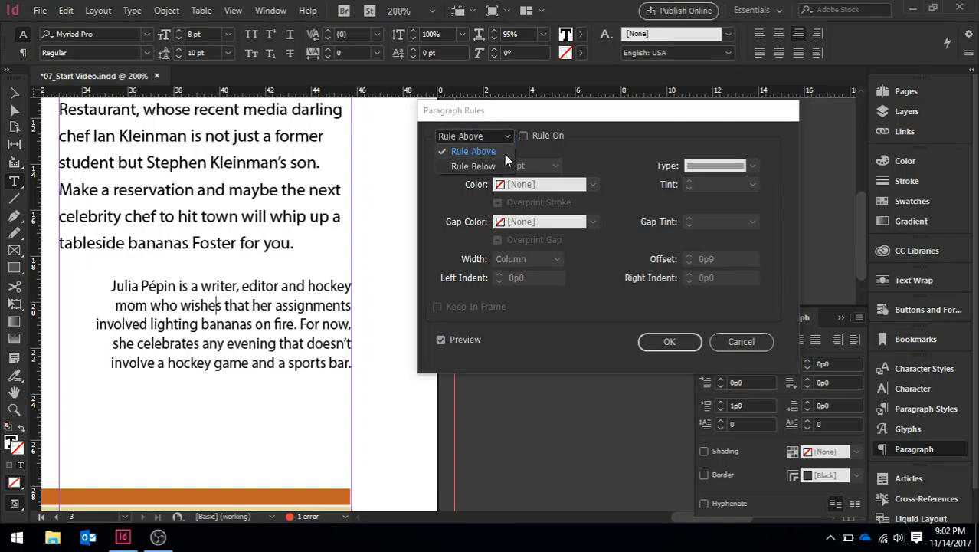
{"action": "left_click", "coordinate": [507, 134]}
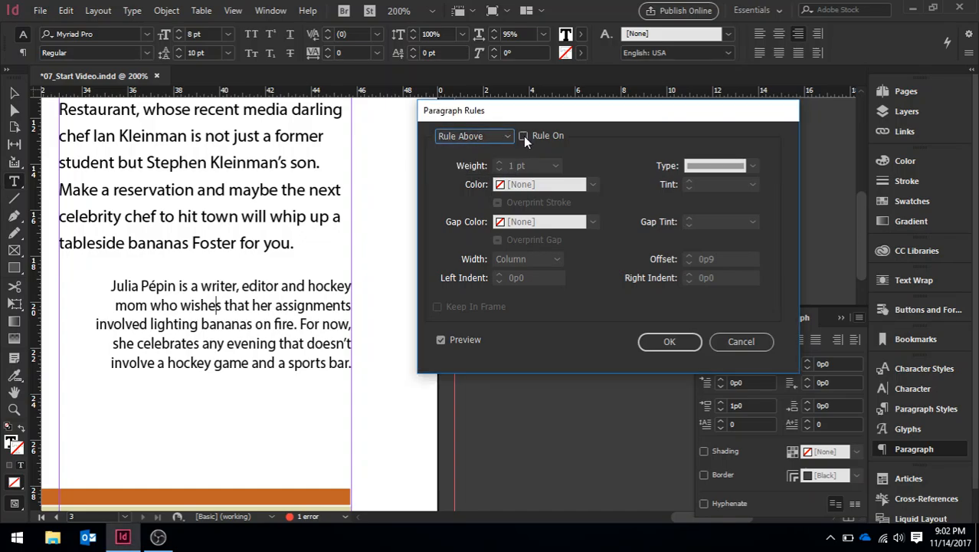
{"action": "left_click", "coordinate": [524, 136]}
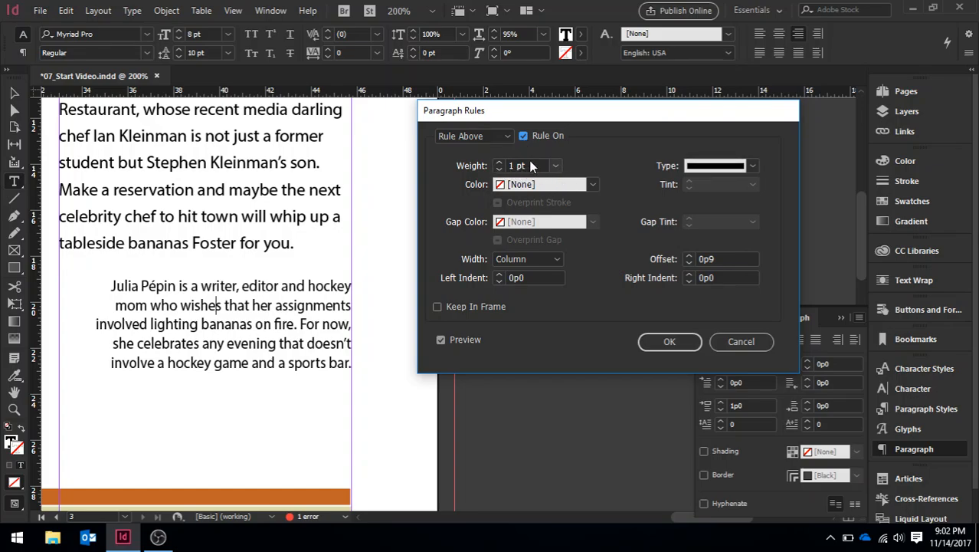
{"action": "left_click", "coordinate": [571, 185]}
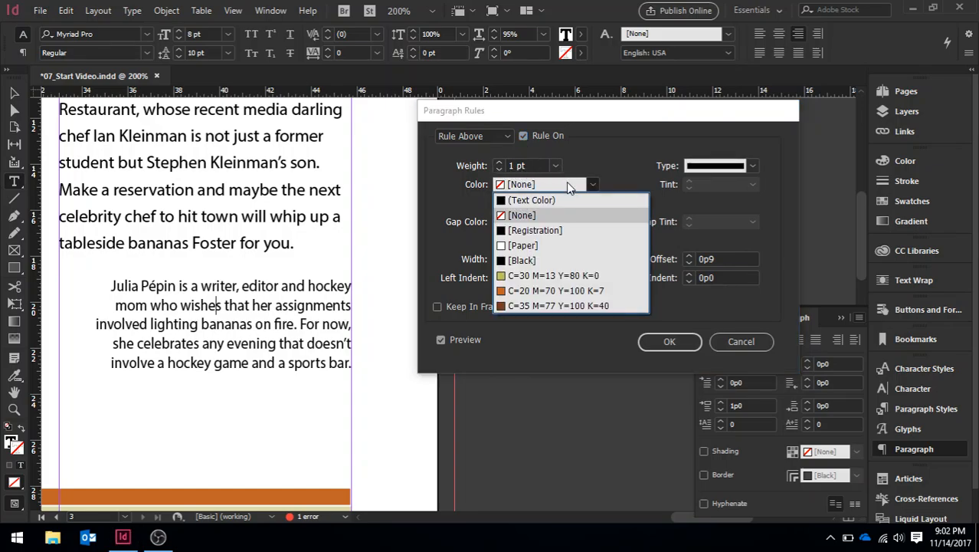
{"action": "left_click", "coordinate": [564, 292]}
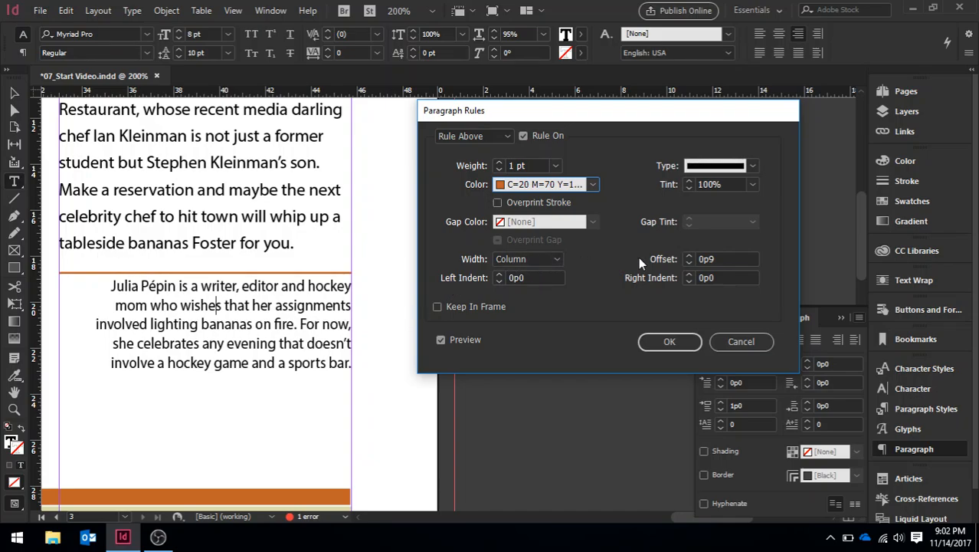
{"action": "left_click", "coordinate": [689, 257]}
{"action": "left_click", "coordinate": [688, 257]}
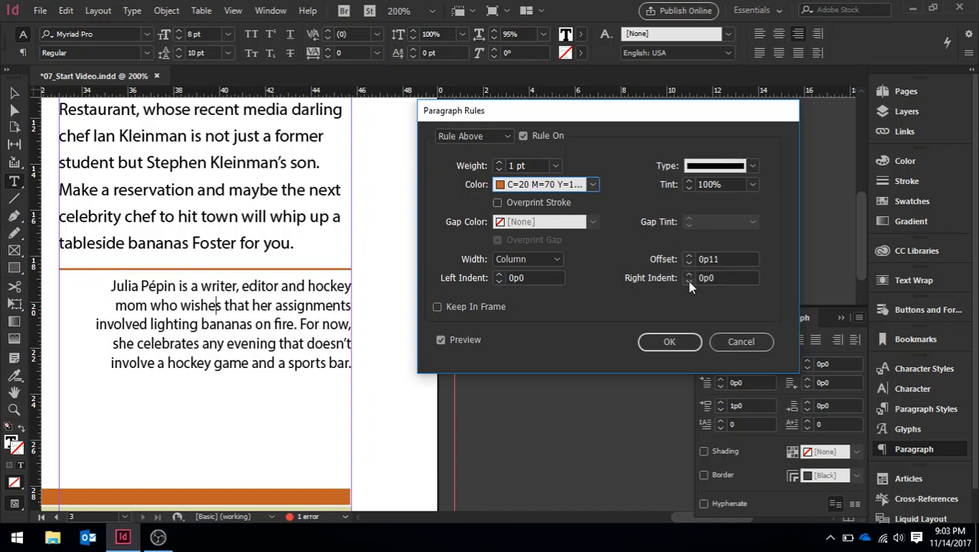
{"action": "left_click", "coordinate": [689, 282]}
{"action": "left_click", "coordinate": [689, 281]}
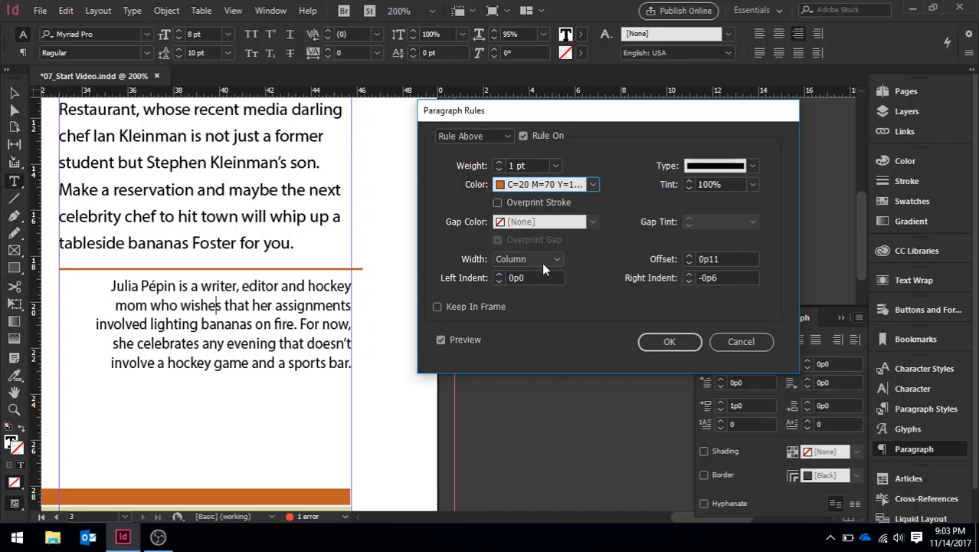
{"action": "left_click", "coordinate": [499, 281]}
{"action": "left_click", "coordinate": [499, 280]}
{"action": "left_click", "coordinate": [498, 281]}
{"action": "left_click", "coordinate": [499, 280]}
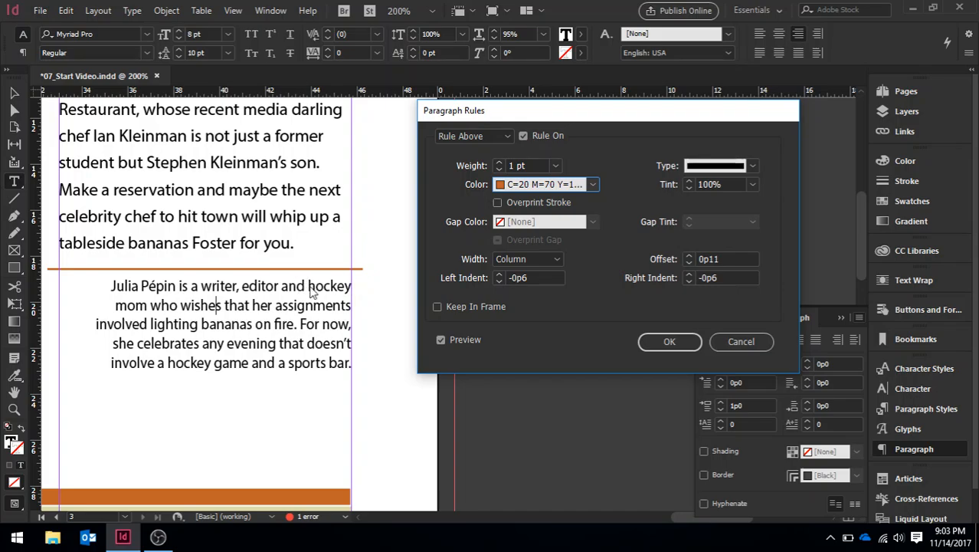
{"action": "left_click", "coordinate": [506, 135]}
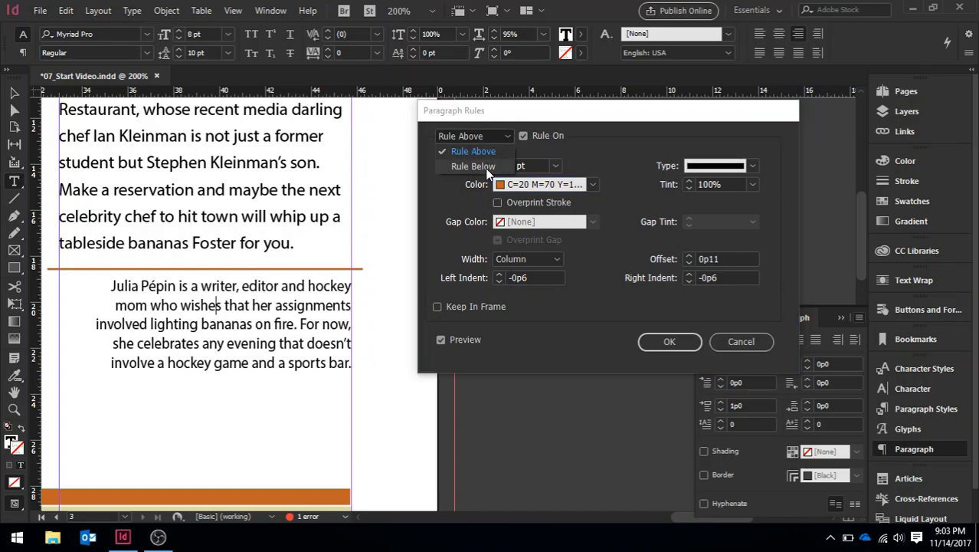
{"action": "left_click", "coordinate": [485, 168]}
{"action": "left_click", "coordinate": [522, 135]}
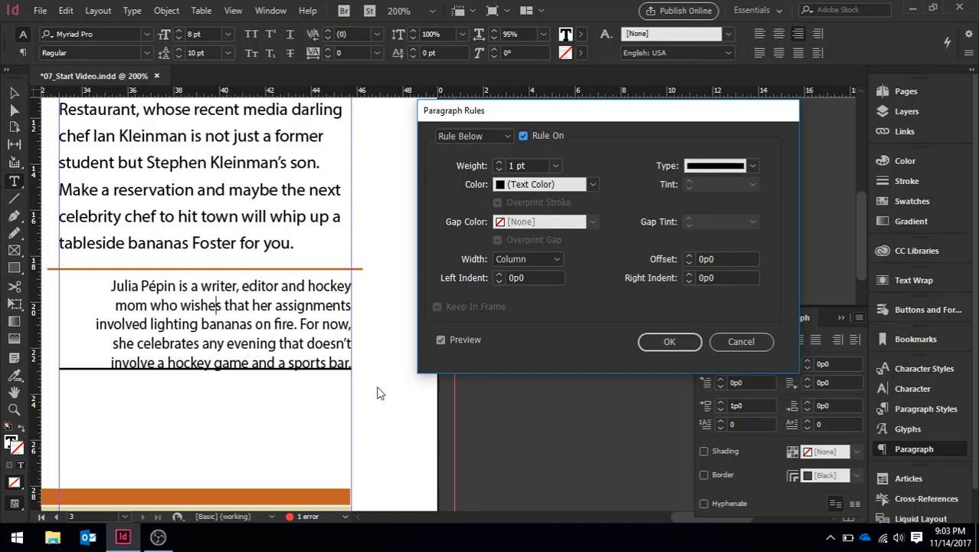
{"action": "left_click", "coordinate": [507, 136]}
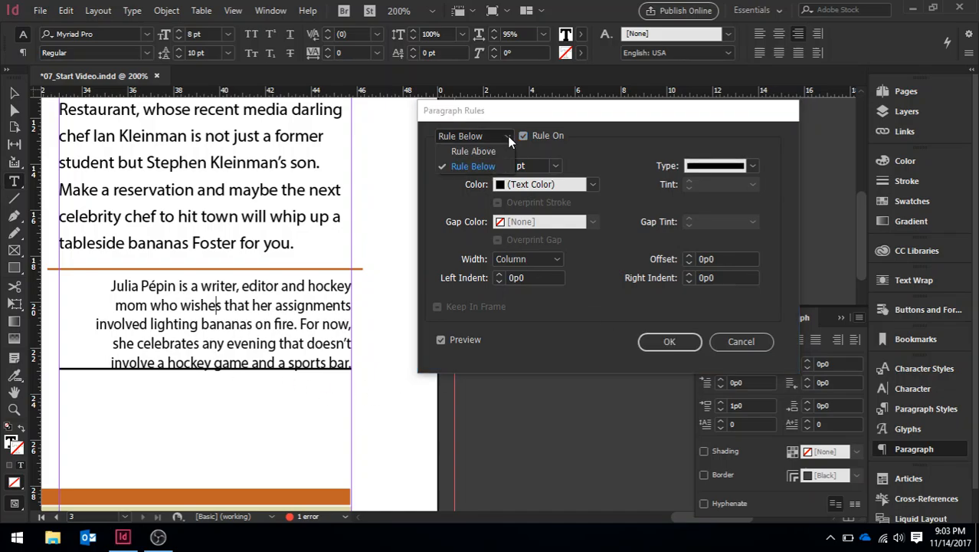
{"action": "left_click", "coordinate": [740, 342]}
{"action": "left_click", "coordinate": [740, 343]}
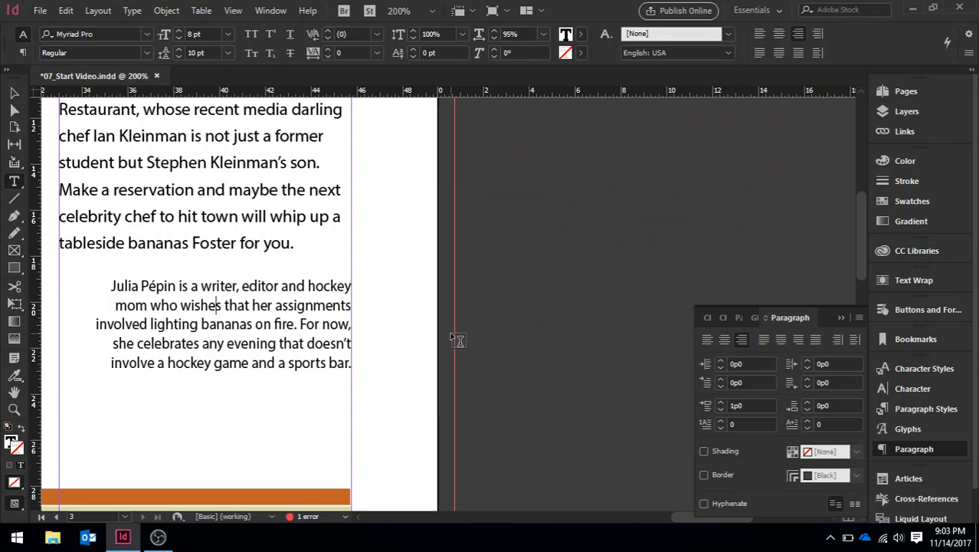
Step: Reopen Paragraph Rules for the bio paragraph, turn on Rule Below and Rule Above, and colour the rule above C=20 M=70 Y=100 K=7
{"action": "left_click", "coordinate": [858, 317]}
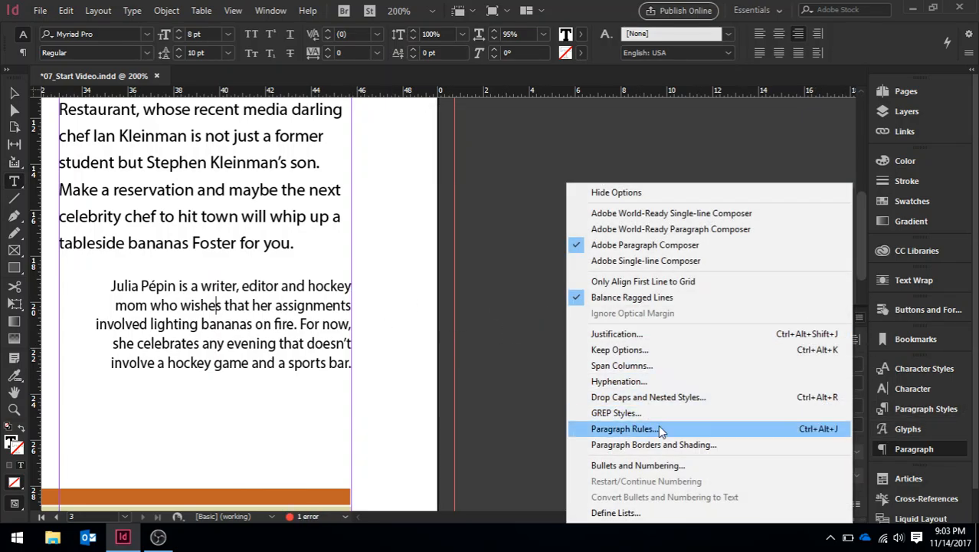
{"action": "left_click", "coordinate": [658, 427]}
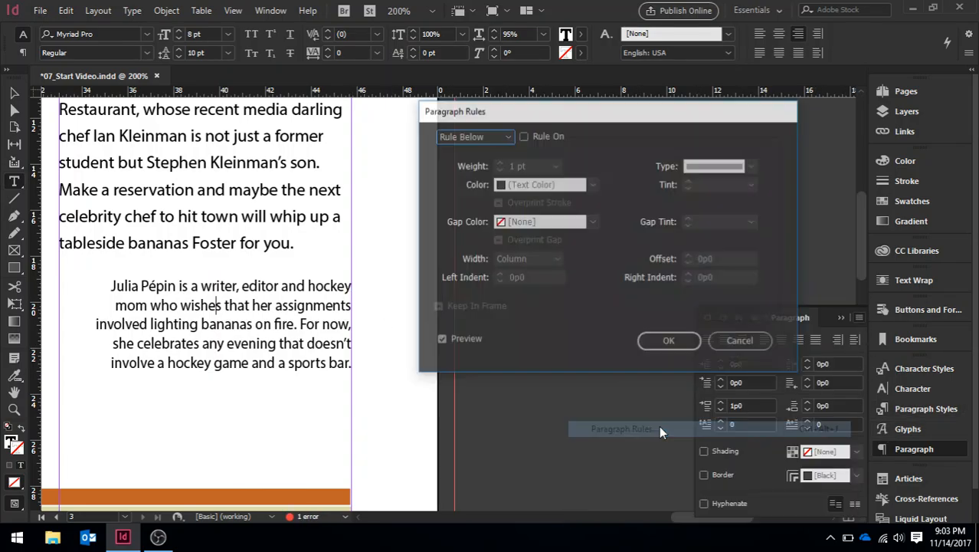
{"action": "left_click", "coordinate": [522, 136]}
{"action": "left_click", "coordinate": [502, 138]}
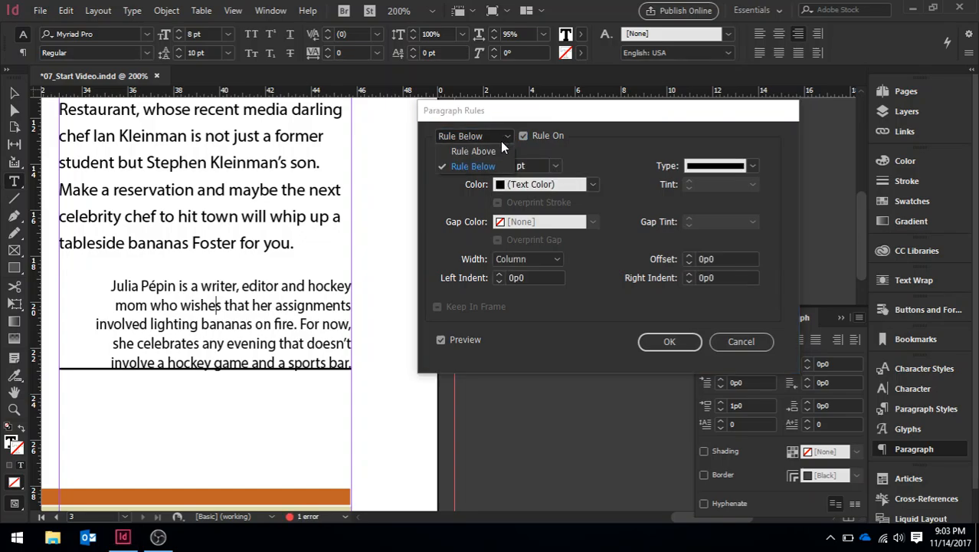
{"action": "left_click", "coordinate": [500, 152]}
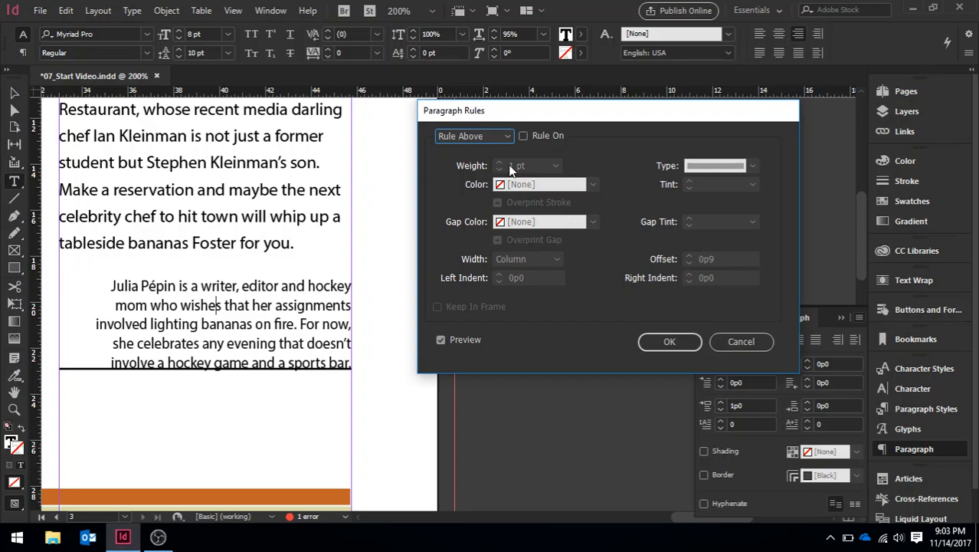
{"action": "left_click", "coordinate": [524, 135]}
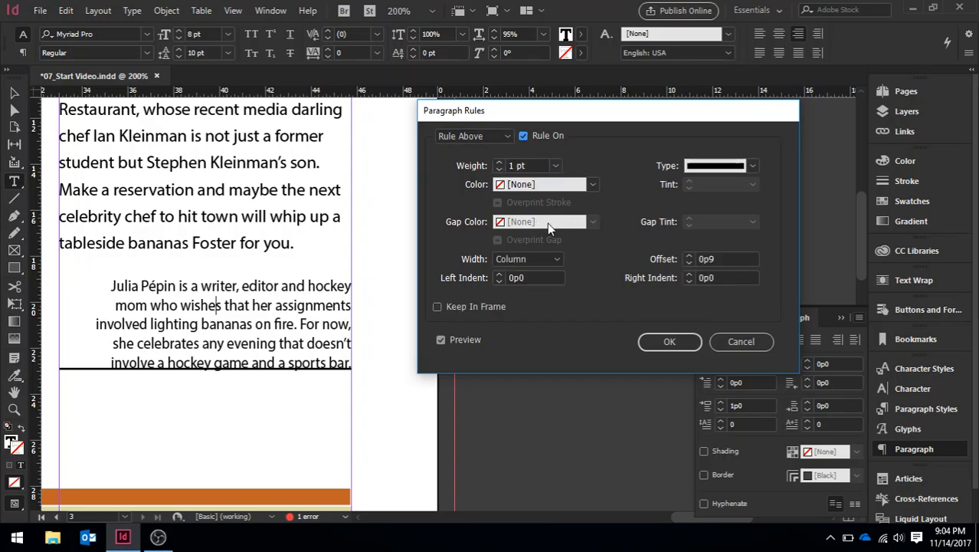
{"action": "left_click", "coordinate": [565, 184]}
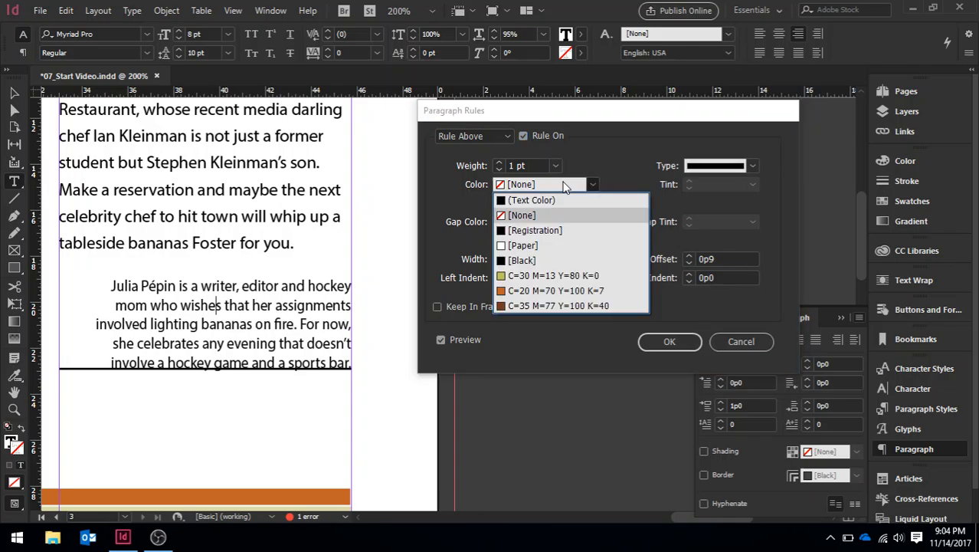
{"action": "left_click", "coordinate": [555, 293]}
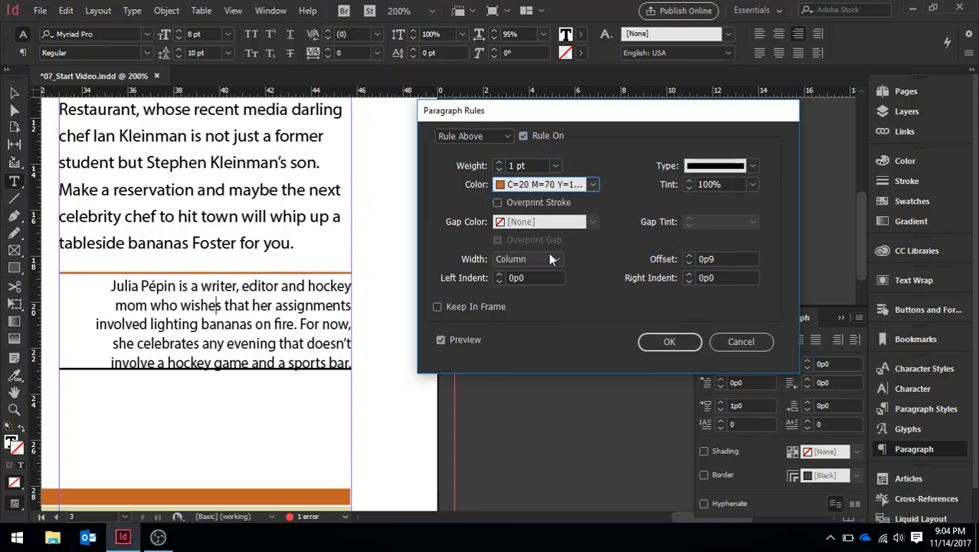
Step: Set the rule above's left and right indents to -0p6 and its offset to 0p11, and apply the rules
{"action": "left_click", "coordinate": [498, 281]}
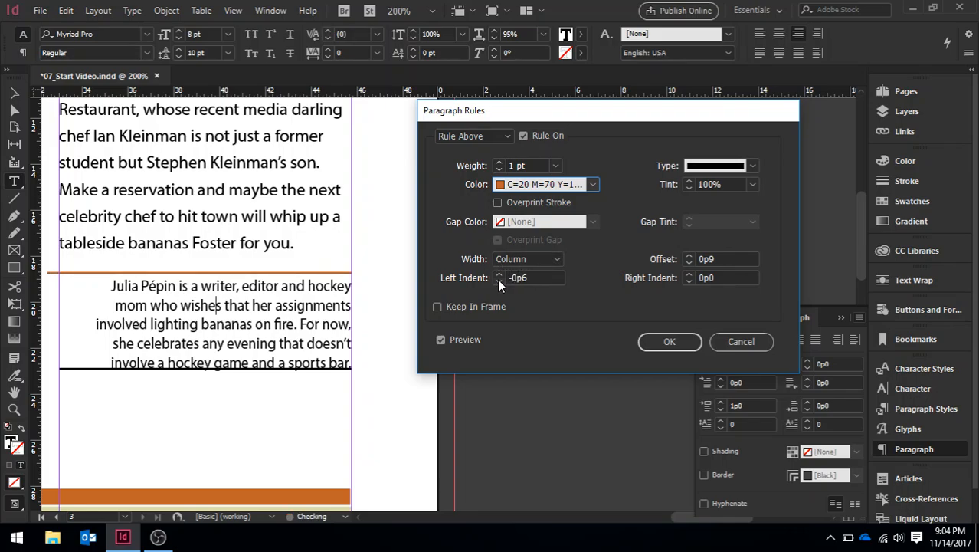
{"action": "left_click", "coordinate": [690, 282]}
{"action": "left_click", "coordinate": [687, 274]}
{"action": "left_click", "coordinate": [689, 257]}
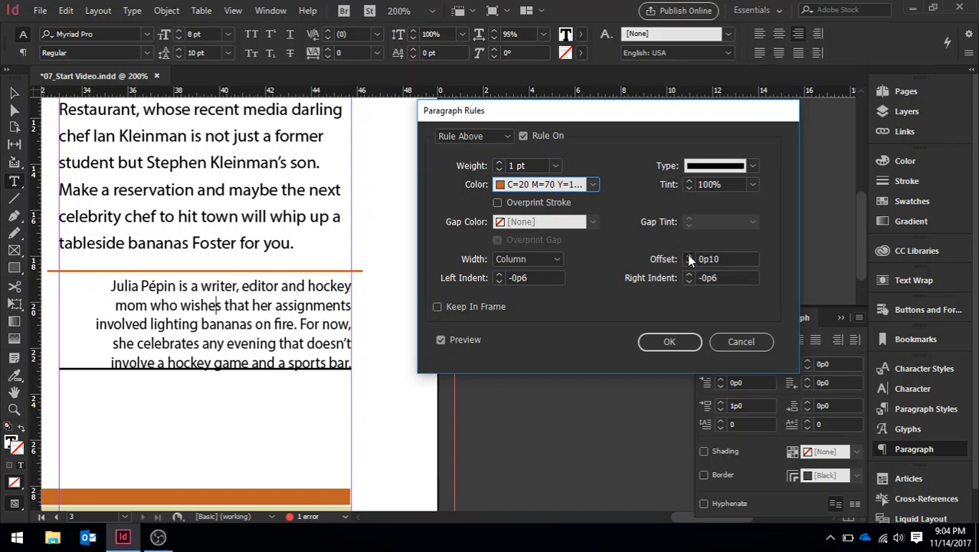
{"action": "left_click", "coordinate": [689, 257]}
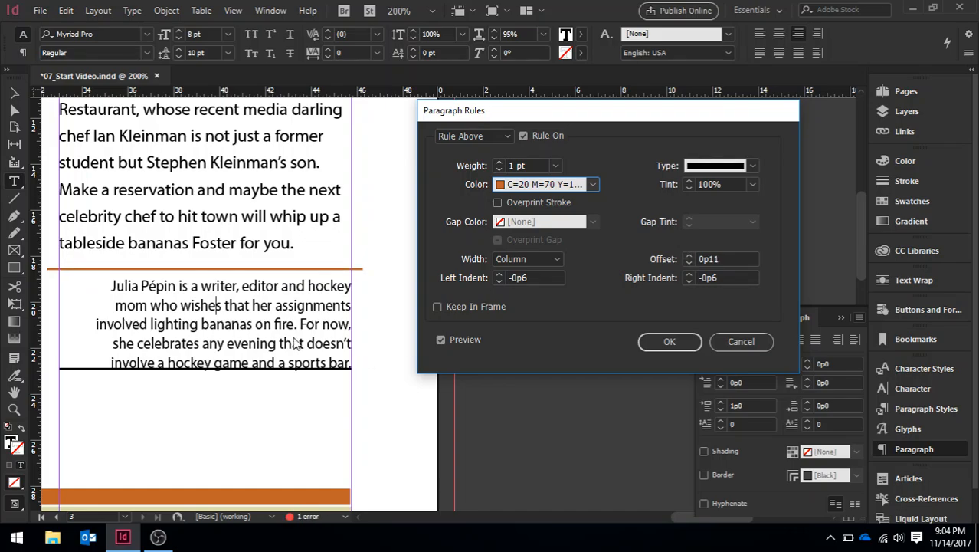
{"action": "left_click", "coordinate": [669, 342]}
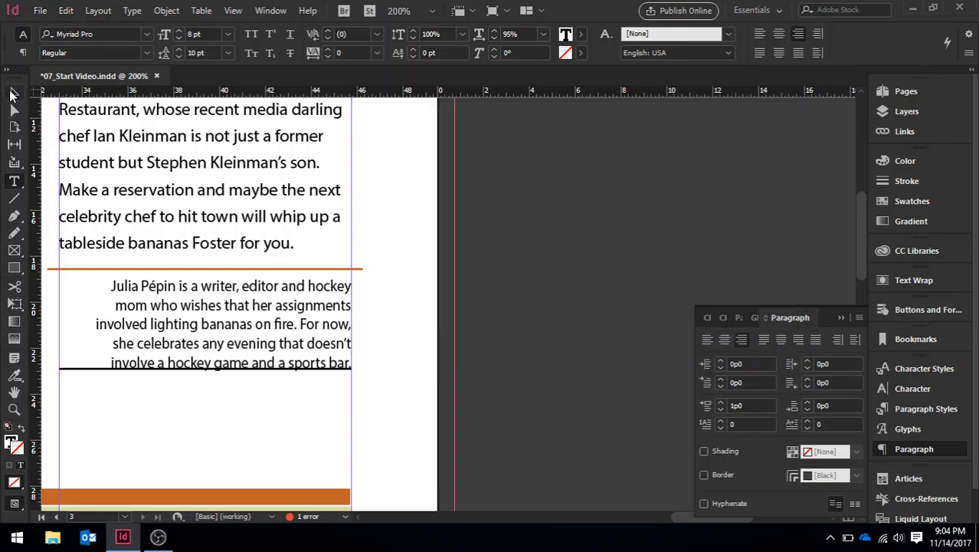
Step: Undo the paragraph rules applied to the bio paragraph
{"action": "left_click", "coordinate": [14, 92]}
{"action": "triple_click", "coordinate": [82, 369]}
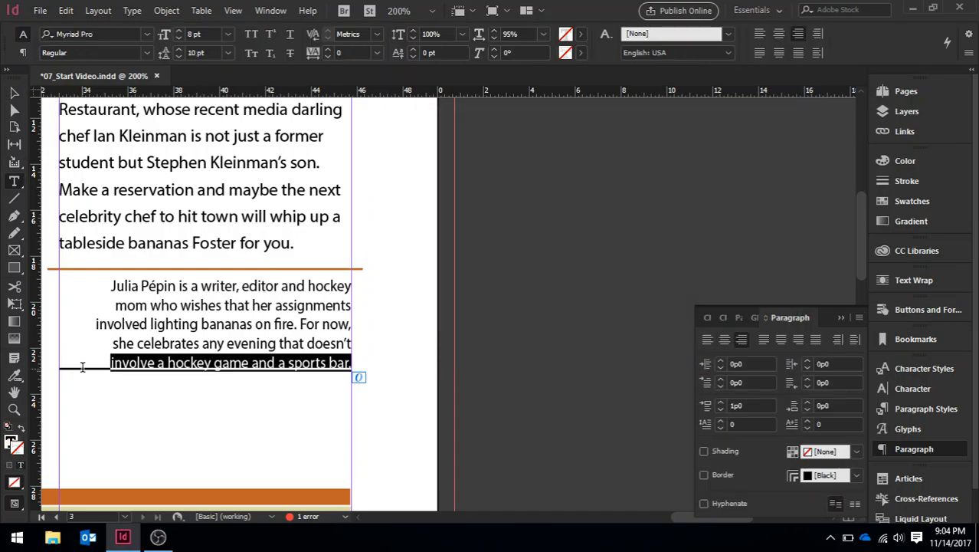
{"action": "left_click", "coordinate": [82, 369]}
{"action": "triple_click", "coordinate": [82, 368]}
{"action": "left_click", "coordinate": [398, 395]}
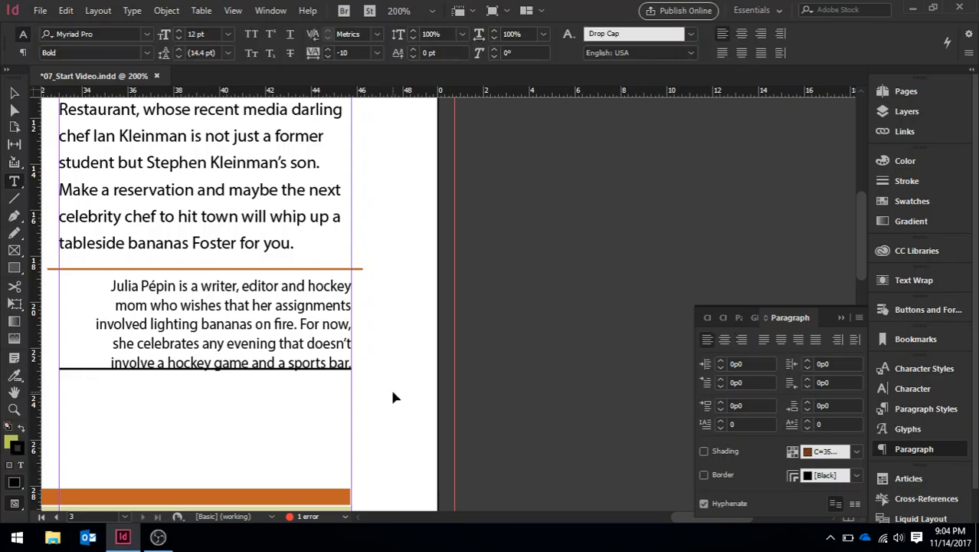
{"action": "key", "text": "ctrl+z"}
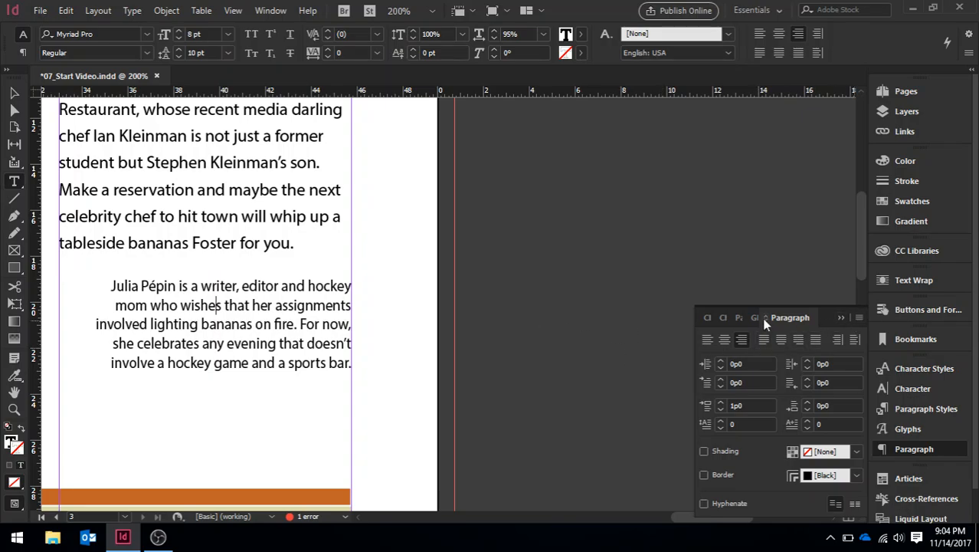
Step: Open Paragraph Rules for the bio paragraph, turn on Rule Above and colour it C=20 M=70 Y=100 K=7
{"action": "left_click", "coordinate": [857, 318]}
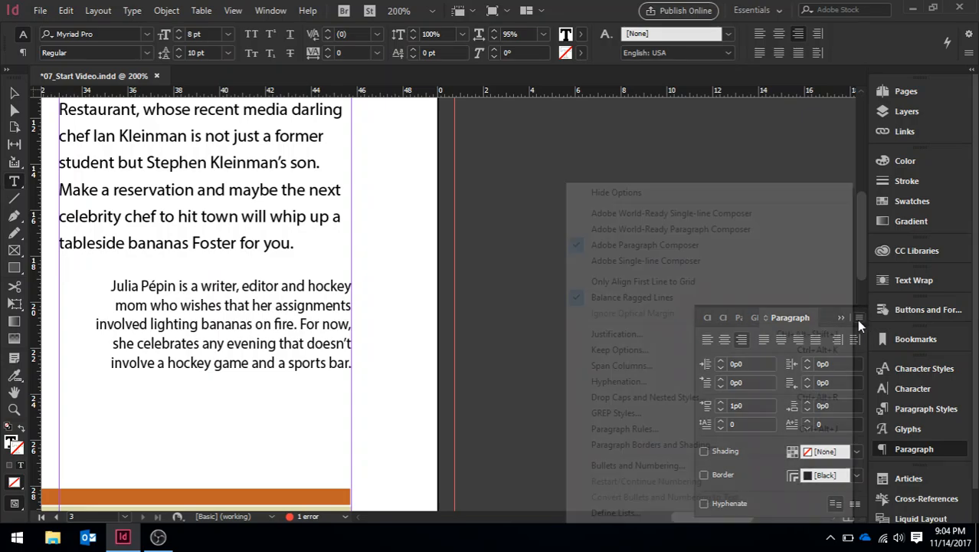
{"action": "left_click", "coordinate": [647, 428]}
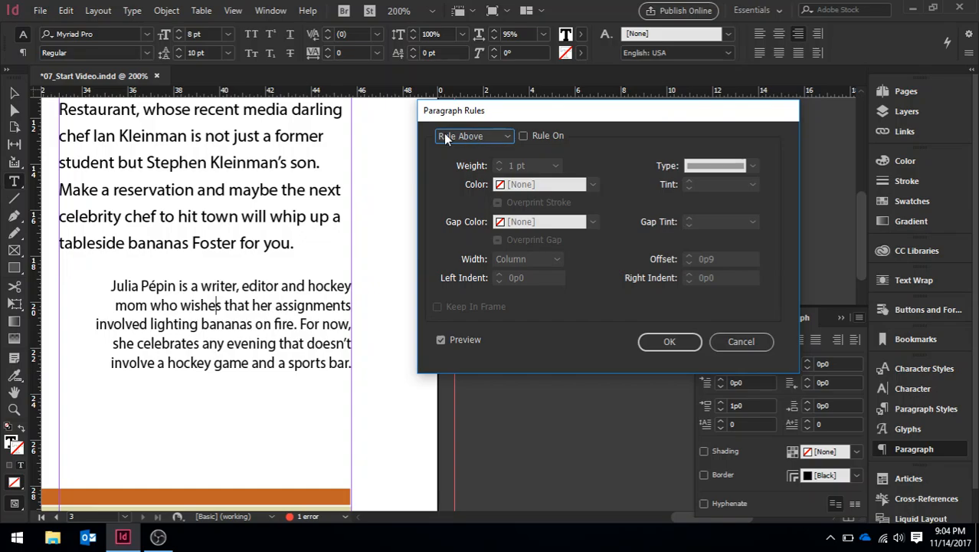
{"action": "left_click", "coordinate": [524, 135]}
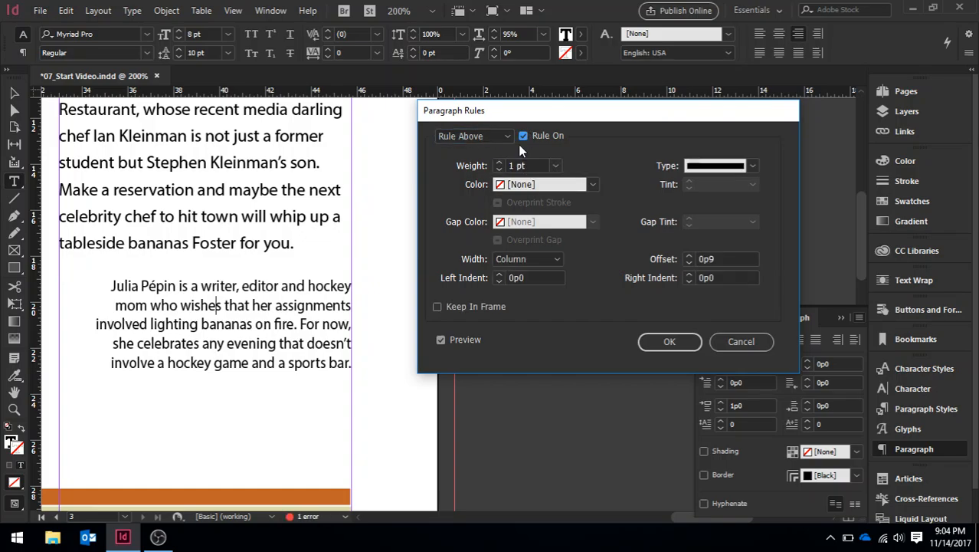
{"action": "left_click", "coordinate": [593, 184]}
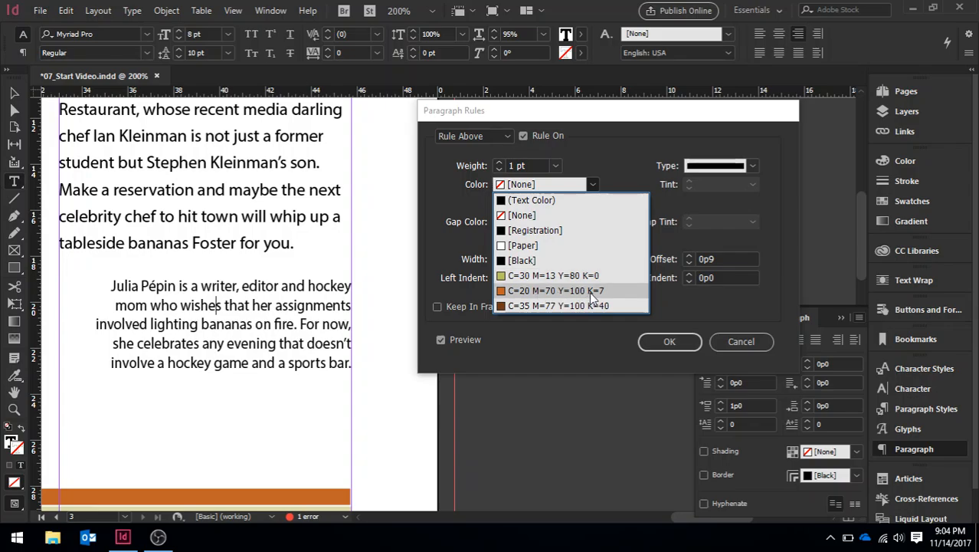
{"action": "left_click", "coordinate": [624, 298]}
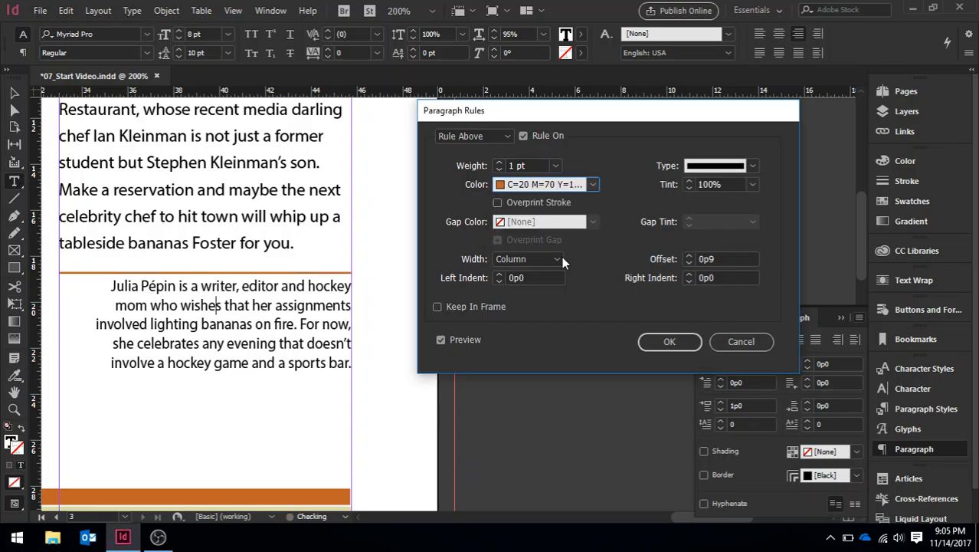
Step: Set the rule above's left indent to -0p5, right indent to -0p6 and offset to 0p11, and apply the rule
{"action": "left_click", "coordinate": [499, 282]}
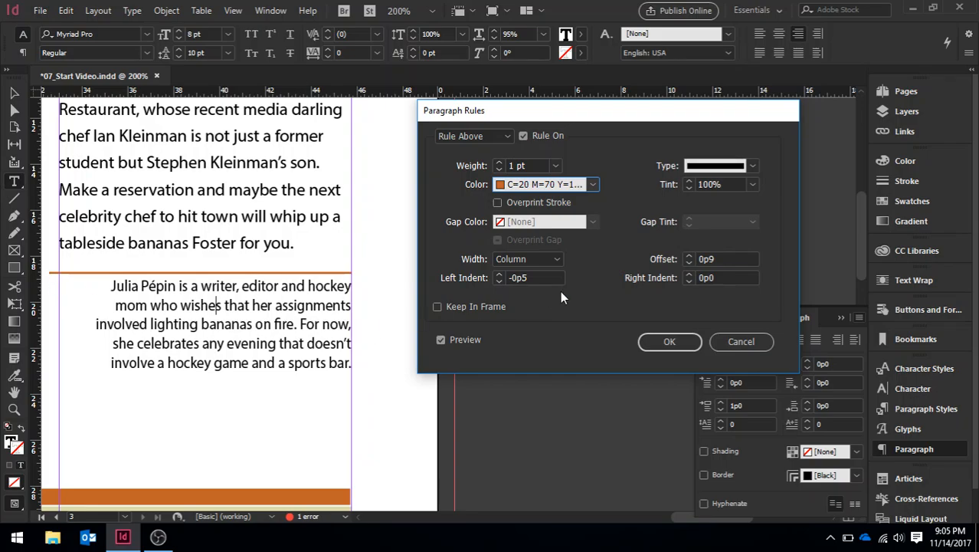
{"action": "left_click", "coordinate": [689, 281]}
{"action": "left_click", "coordinate": [689, 282]}
{"action": "left_click", "coordinate": [689, 282]}
{"action": "left_click", "coordinate": [690, 281]}
{"action": "left_click", "coordinate": [689, 281]}
{"action": "left_click", "coordinate": [689, 281]}
{"action": "left_click", "coordinate": [688, 255]}
{"action": "left_click", "coordinate": [689, 255]}
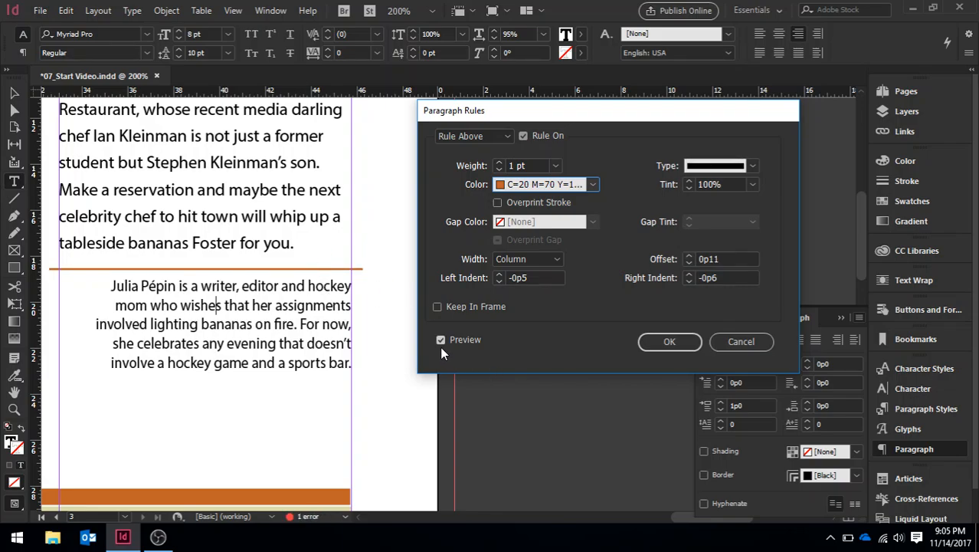
{"action": "left_click", "coordinate": [667, 343]}
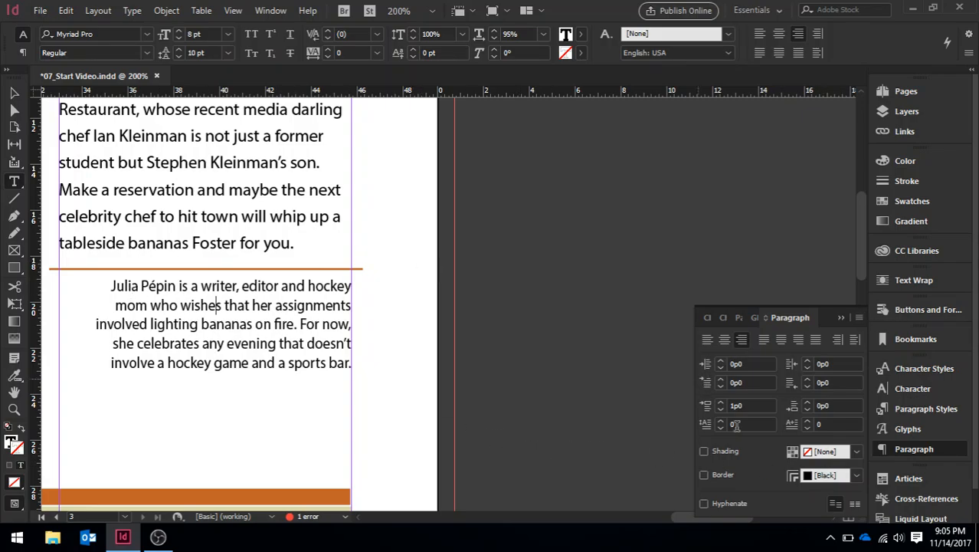
Step: Turn on paragraph shading for the bio paragraph
{"action": "left_click", "coordinate": [704, 451]}
{"action": "left_click", "coordinate": [859, 317]}
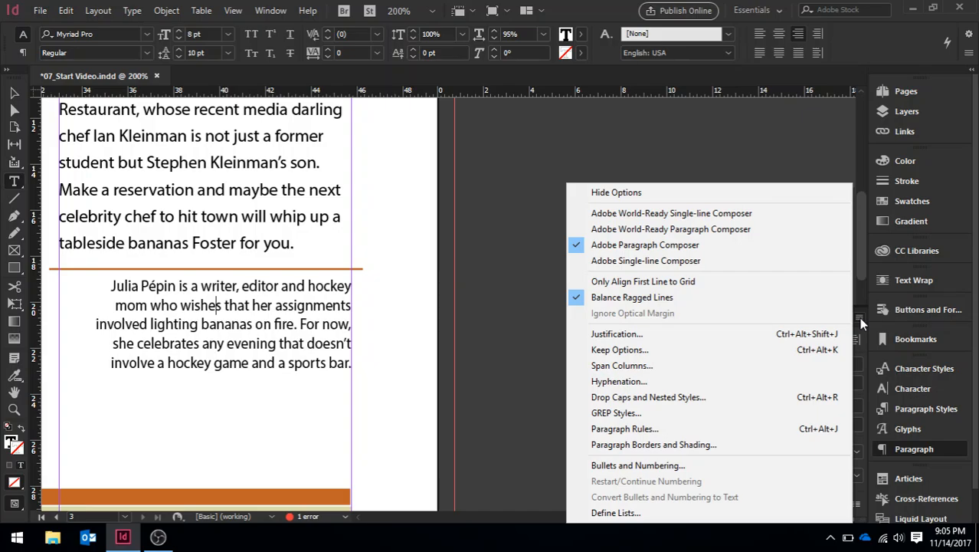
{"action": "left_click", "coordinate": [682, 445]}
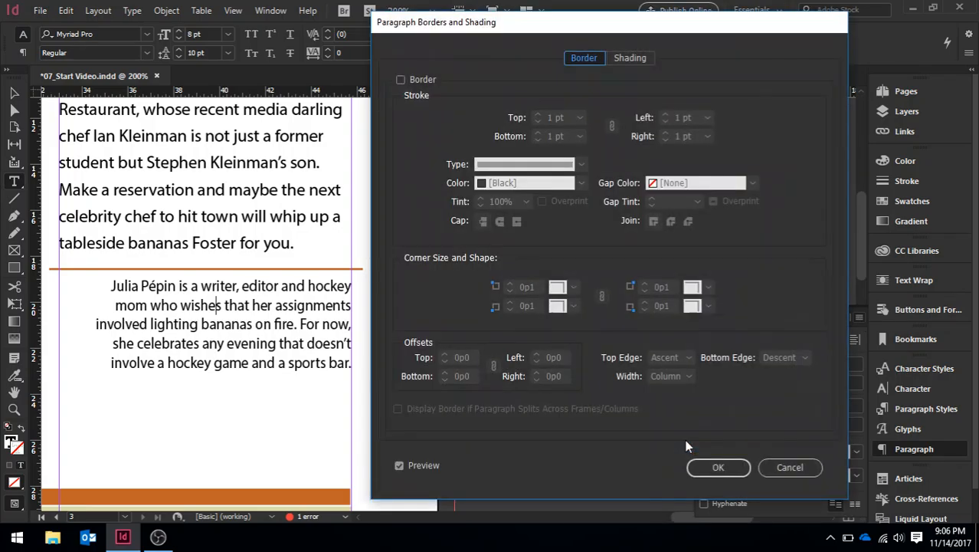
{"action": "left_click", "coordinate": [782, 465]}
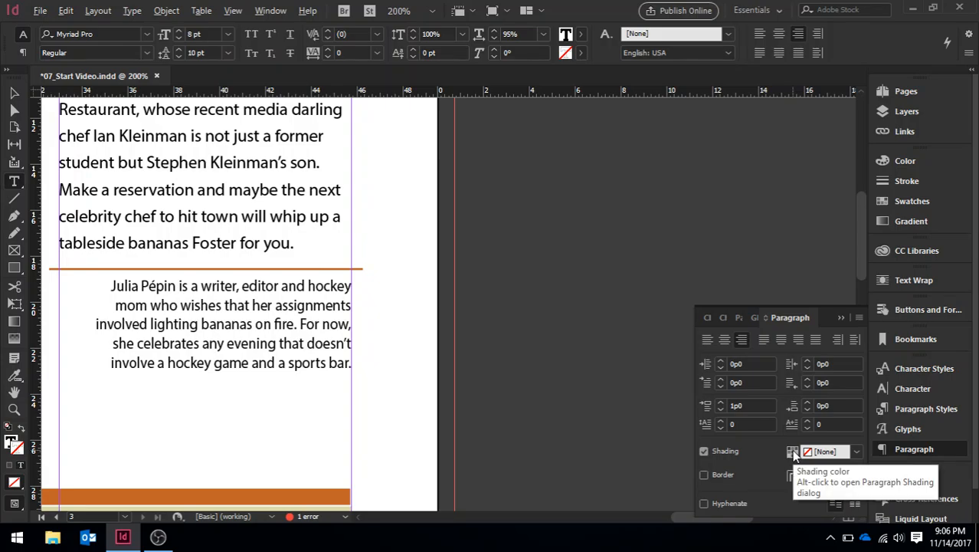
Step: Set the bio paragraph's shading colour to C=30 M=13 Y=80 K=0, its tint to 50% and its width to Text
{"action": "left_click", "coordinate": [794, 452], "text": "alt"}
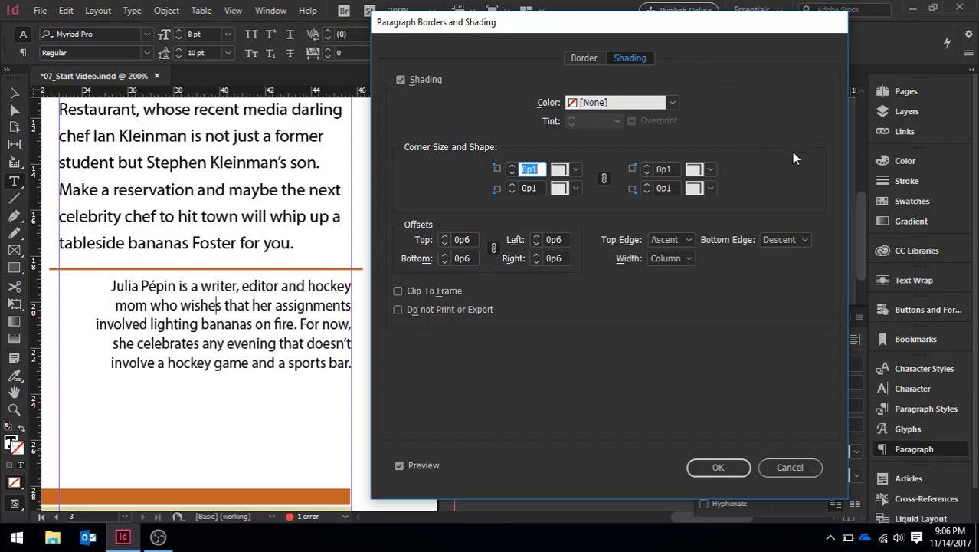
{"action": "left_click", "coordinate": [672, 103]}
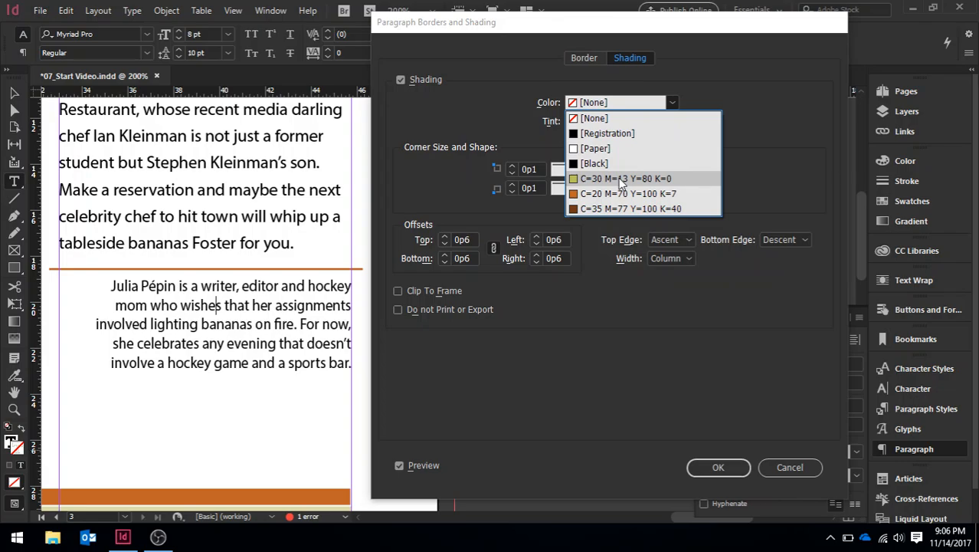
{"action": "left_click", "coordinate": [623, 178]}
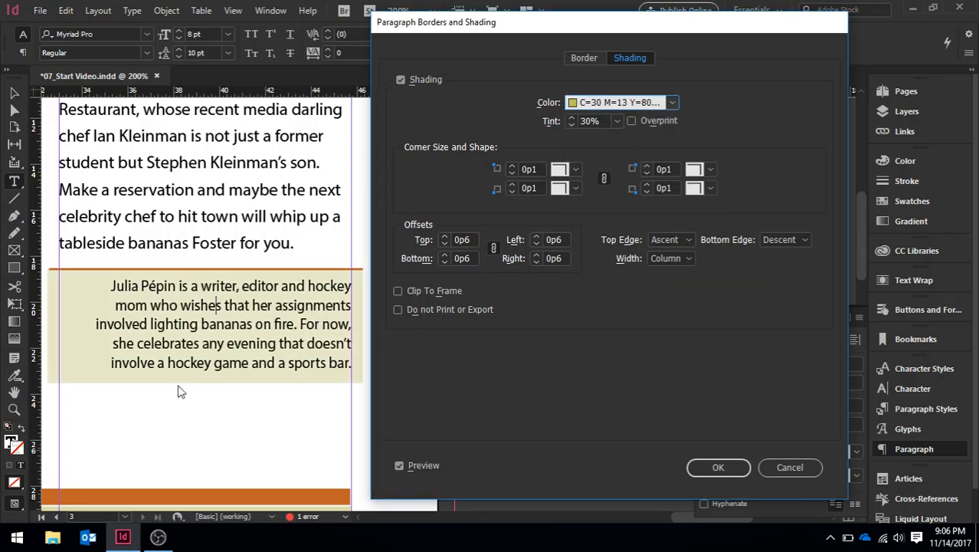
{"action": "triple_click", "coordinate": [599, 121]}
{"action": "type", "text": "5"}
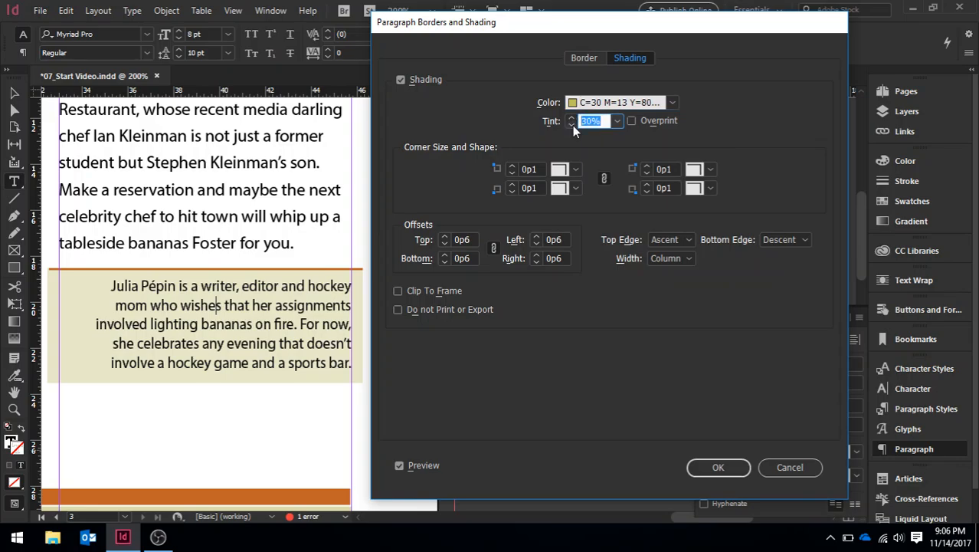
{"action": "type", "text": "0"}
{"action": "left_click", "coordinate": [672, 258]}
{"action": "left_click", "coordinate": [676, 286]}
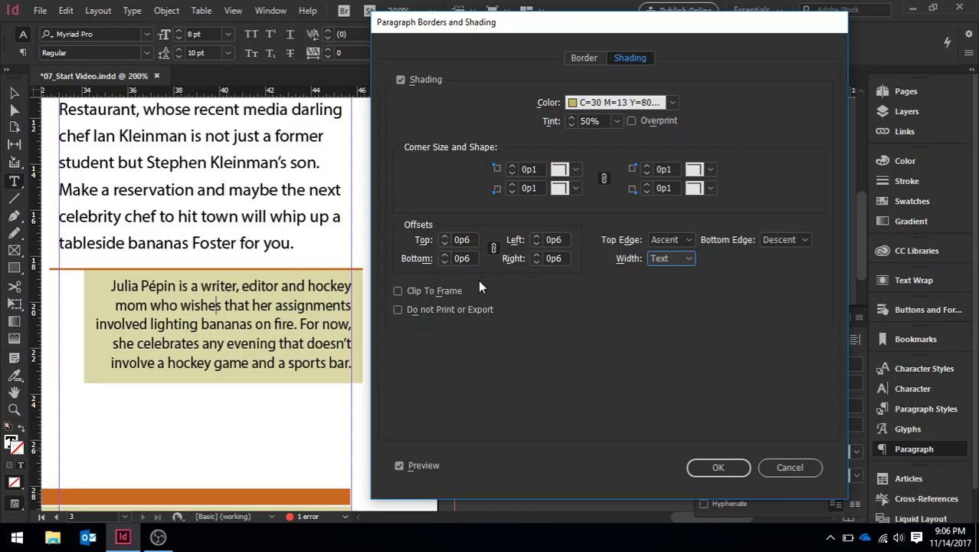
Step: Adjust the shading's top and bottom offsets, ending at 0p6, and apply the shading
{"action": "left_click", "coordinate": [444, 237]}
{"action": "left_click", "coordinate": [444, 237]}
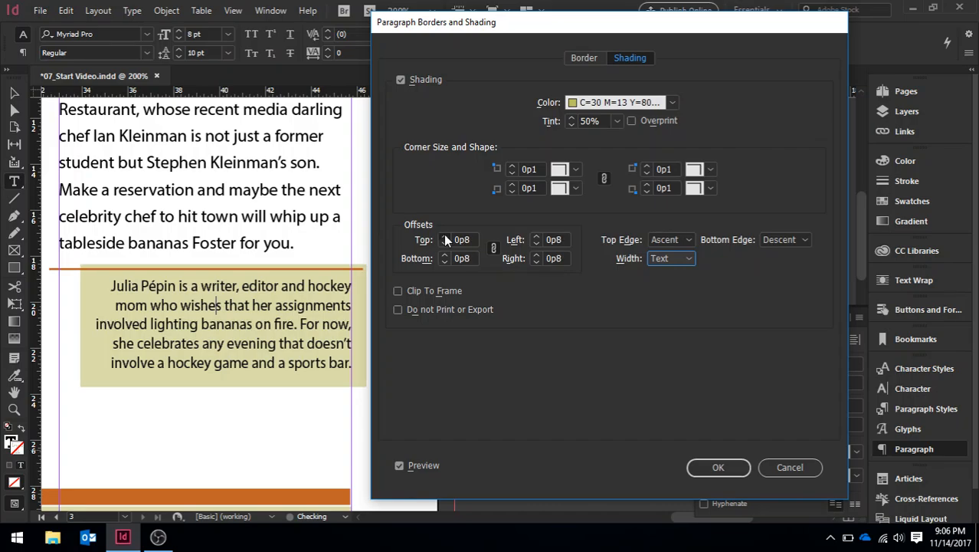
{"action": "left_click", "coordinate": [444, 236]}
{"action": "left_click", "coordinate": [444, 236]}
{"action": "left_click", "coordinate": [444, 237]}
{"action": "left_click", "coordinate": [444, 236]}
{"action": "left_click", "coordinate": [444, 237]}
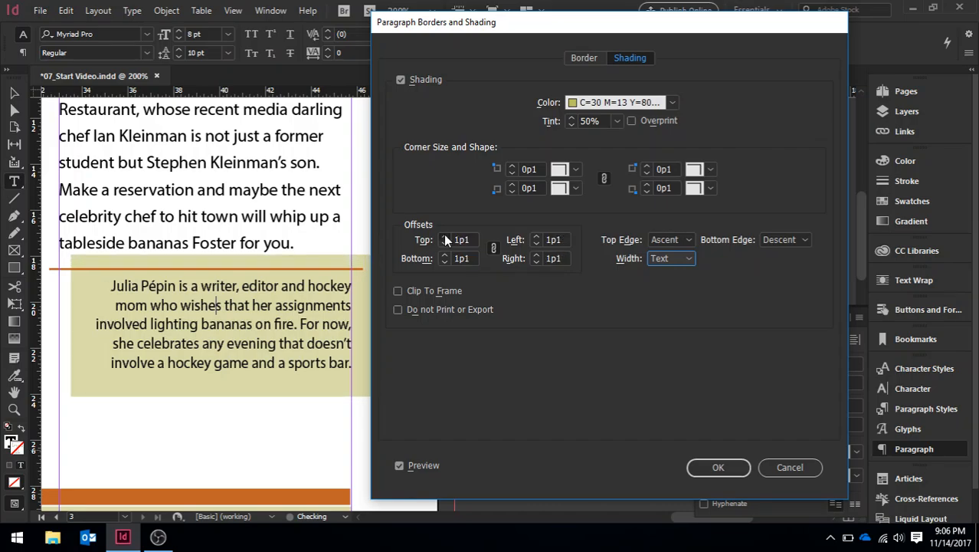
{"action": "left_click", "coordinate": [445, 236]}
{"action": "left_click", "coordinate": [444, 243]}
{"action": "left_click", "coordinate": [443, 243]}
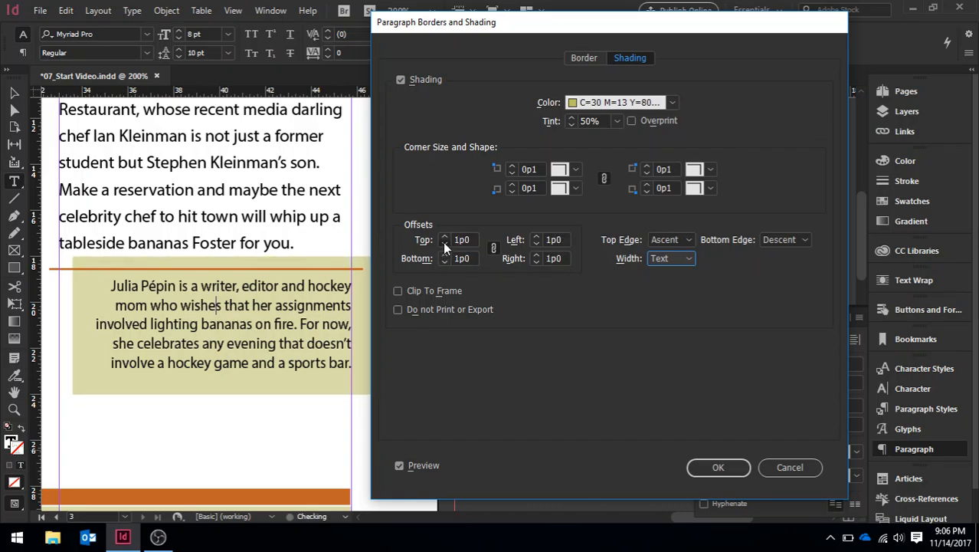
{"action": "left_click", "coordinate": [444, 243]}
{"action": "left_click", "coordinate": [444, 243]}
{"action": "left_click", "coordinate": [444, 243]}
{"action": "left_click", "coordinate": [444, 243]}
{"action": "left_click", "coordinate": [443, 243]}
{"action": "left_click", "coordinate": [444, 243]}
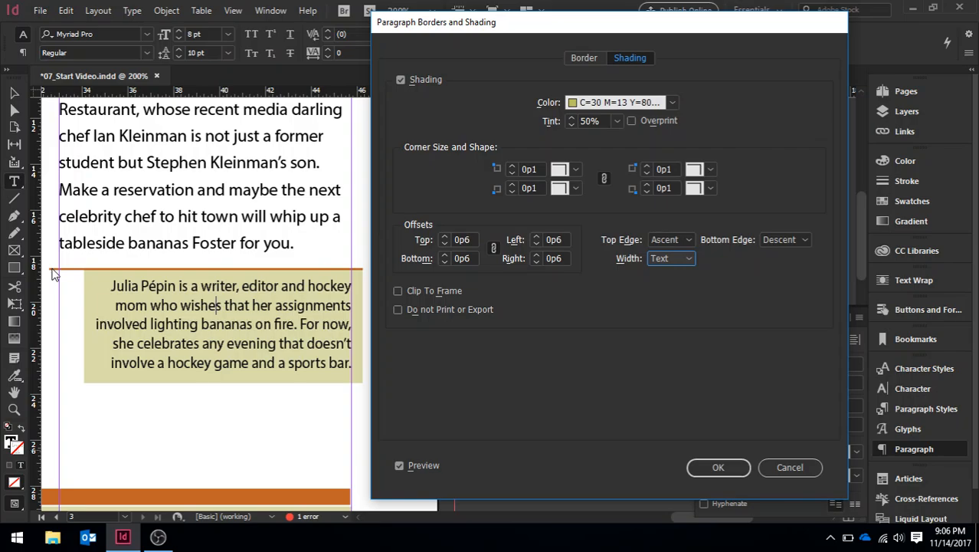
{"action": "left_click", "coordinate": [718, 467]}
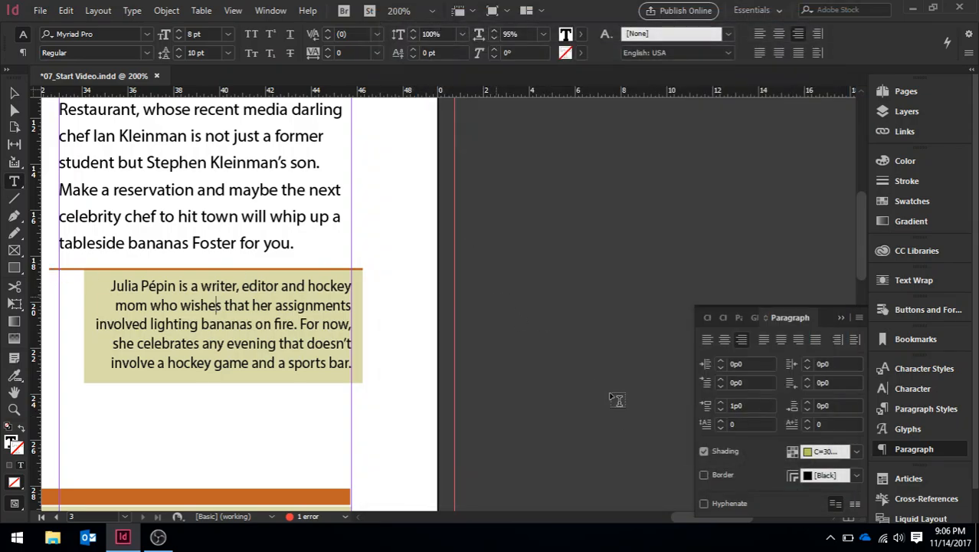
Step: Fit the spread in the window and switch to Preview screen mode to review the layout
{"action": "key", "text": "ctrl+alt+0"}
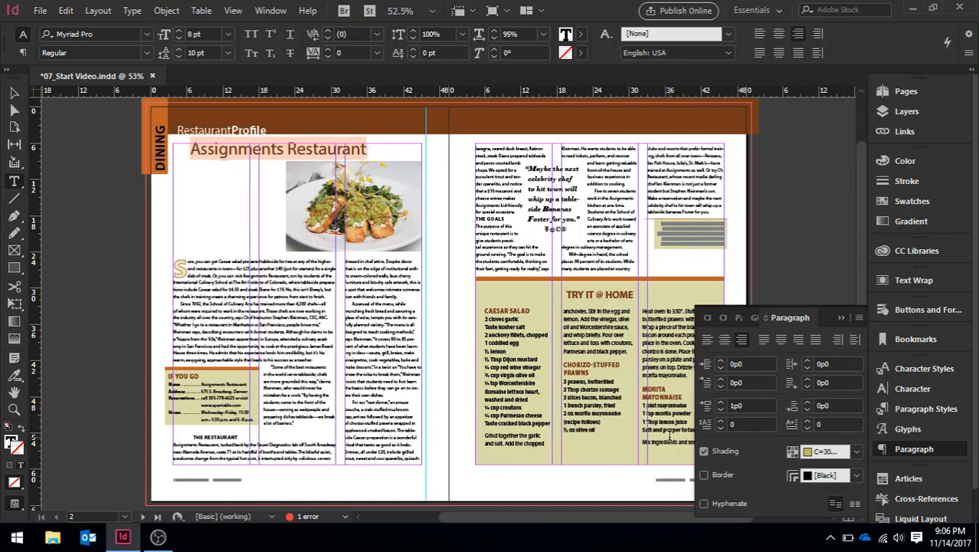
{"action": "left_click", "coordinate": [505, 12]}
{"action": "left_click", "coordinate": [523, 49]}
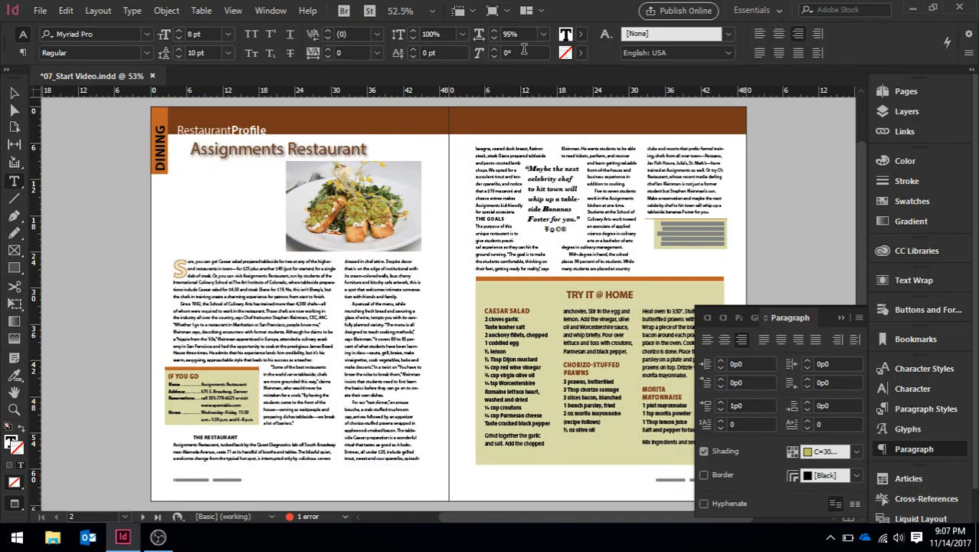